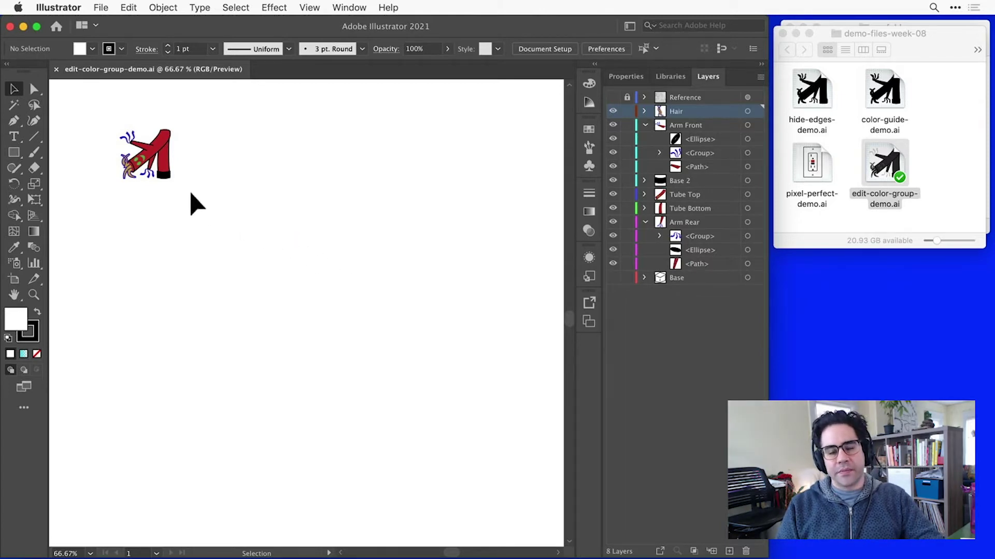
- Show the Swatches panel and move the bright red, yellow, green and blue colour group up one row
{"action": "left_click", "coordinate": [587, 129]}
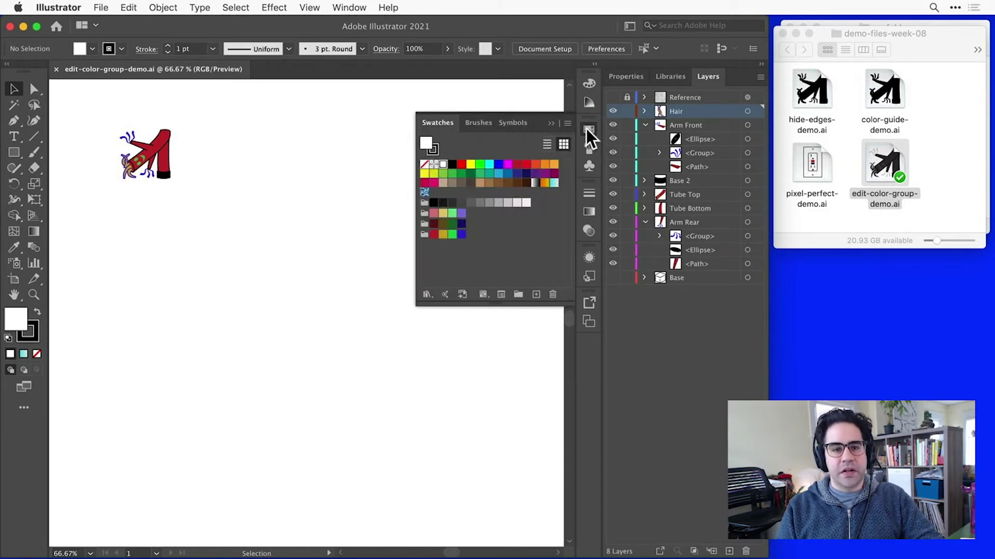
{"action": "left_click", "coordinate": [424, 235]}
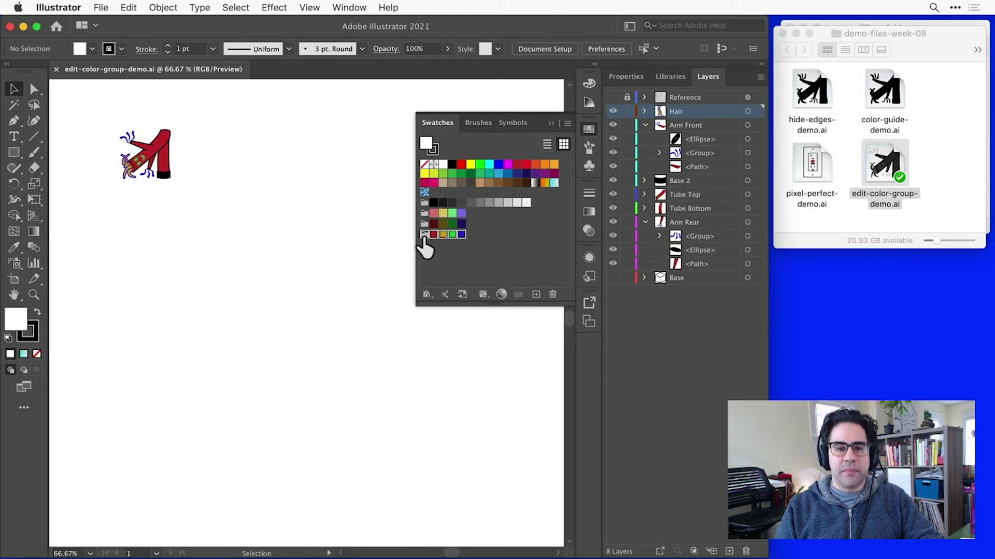
{"action": "left_click_drag", "start_coordinate": [423, 238], "coordinate": [423, 224]}
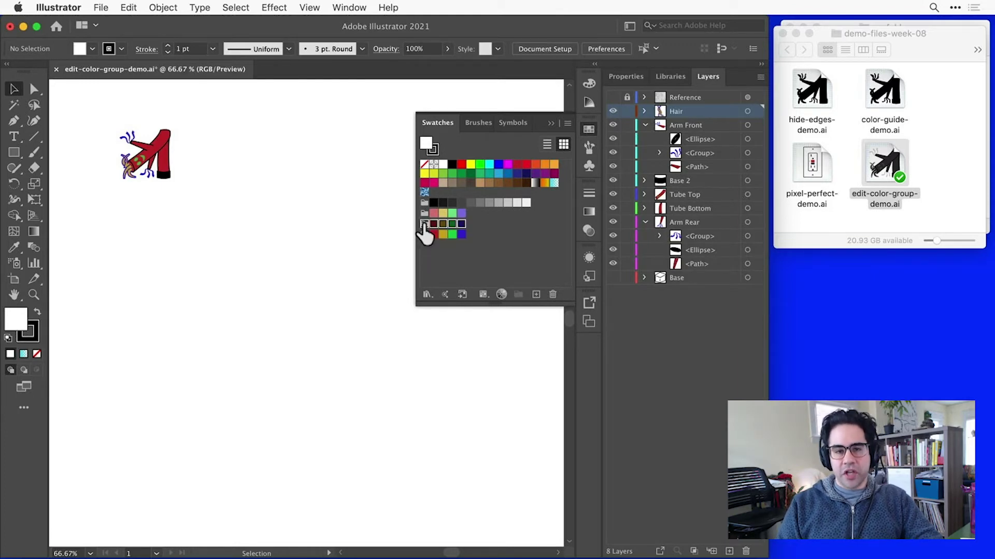
{"action": "left_click", "coordinate": [425, 214]}
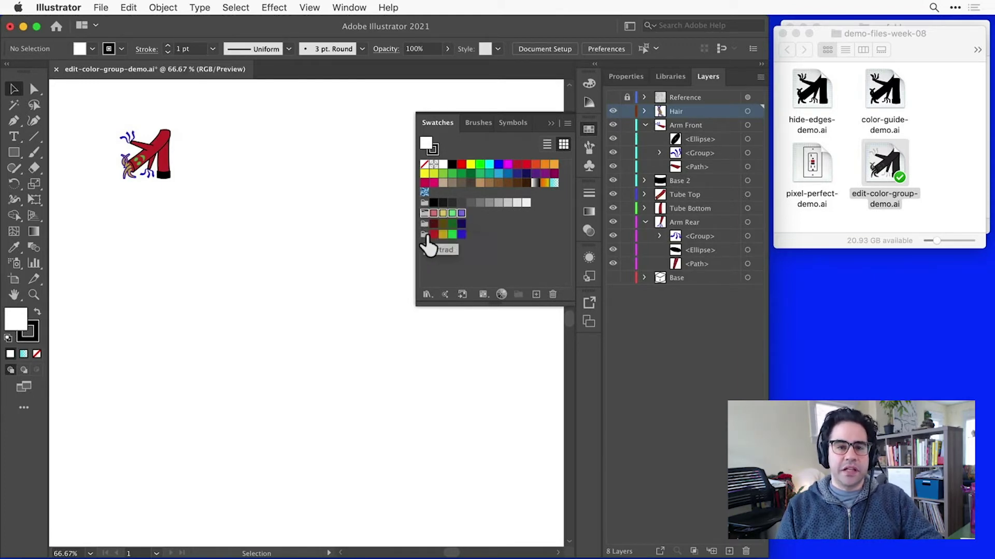
{"action": "left_click", "coordinate": [446, 260]}
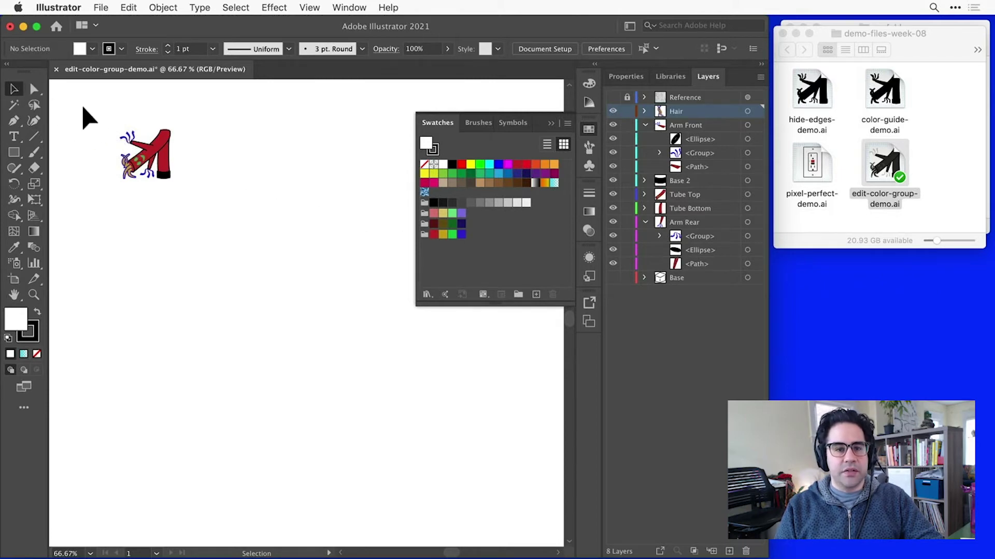
- Select all the emoji artwork and open Edit > Edit Colors > Recolor Artwork
{"action": "left_click_drag", "start_coordinate": [82, 105], "coordinate": [206, 201]}
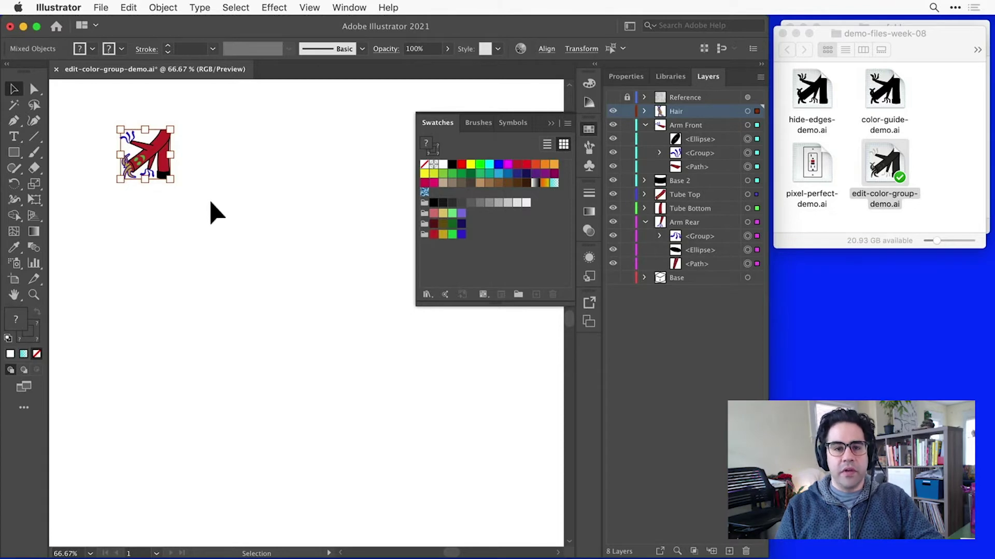
{"action": "left_click", "coordinate": [136, 8]}
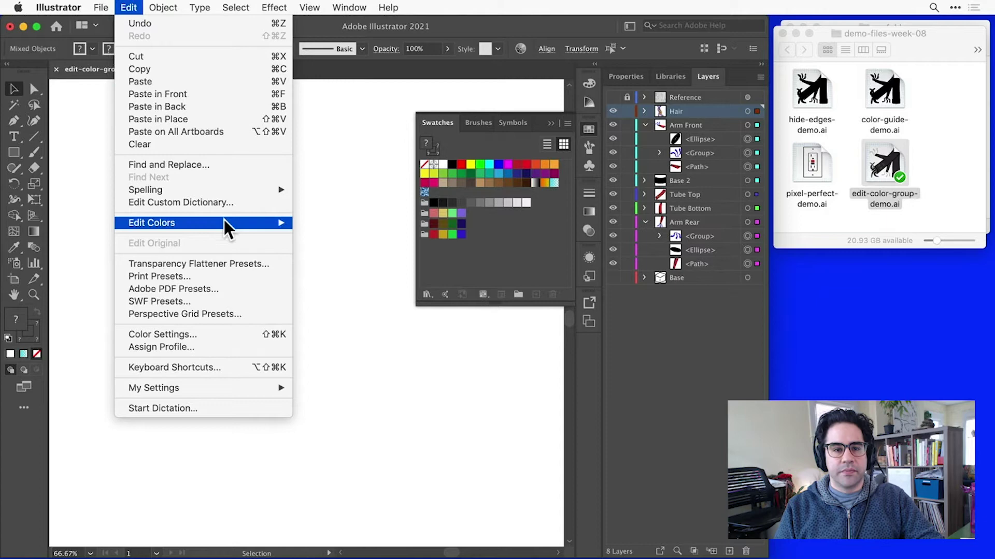
{"action": "mouse_move", "coordinate": [260, 223]}
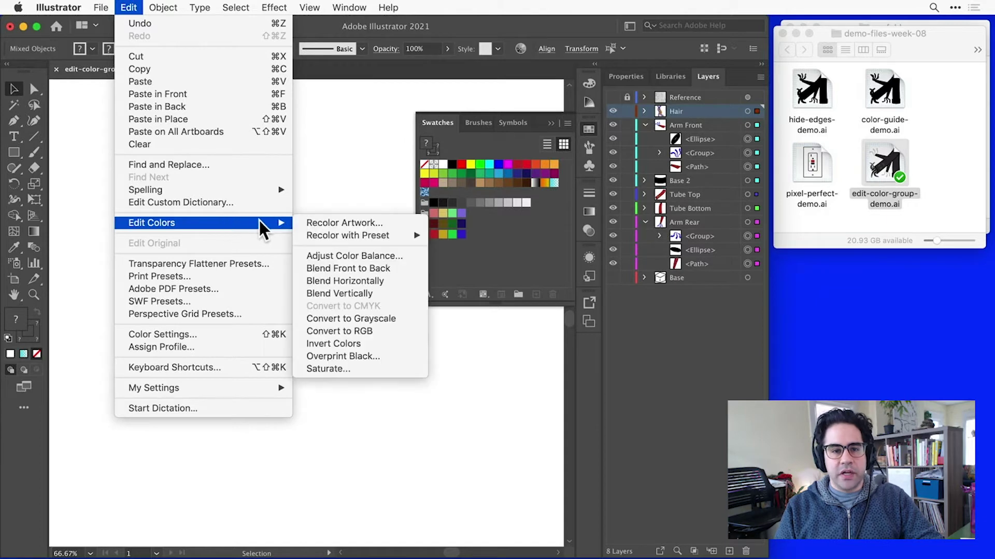
{"action": "left_click", "coordinate": [394, 222]}
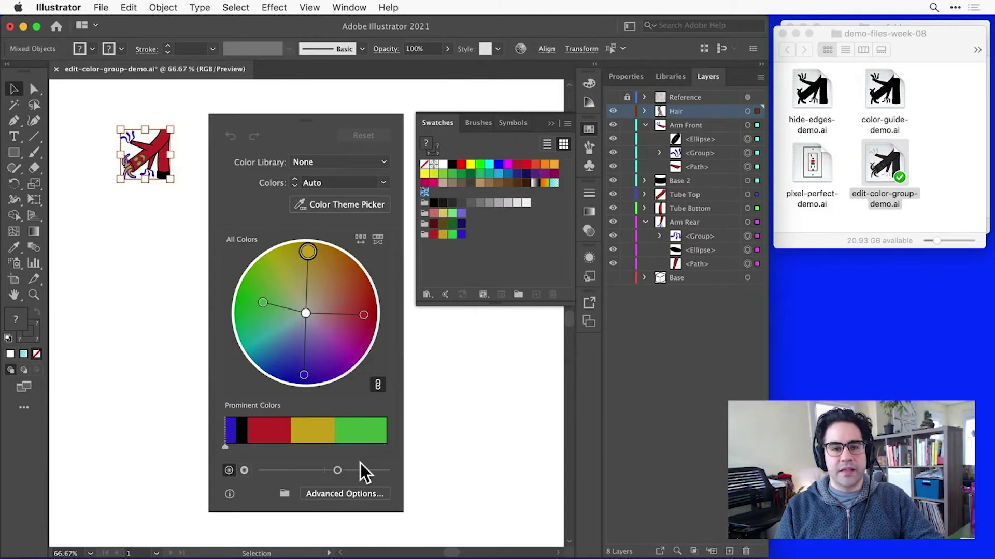
- Switch to Advanced Options, check the Harmony Rules list, and end on the Assign tab
{"action": "left_click", "coordinate": [361, 494]}
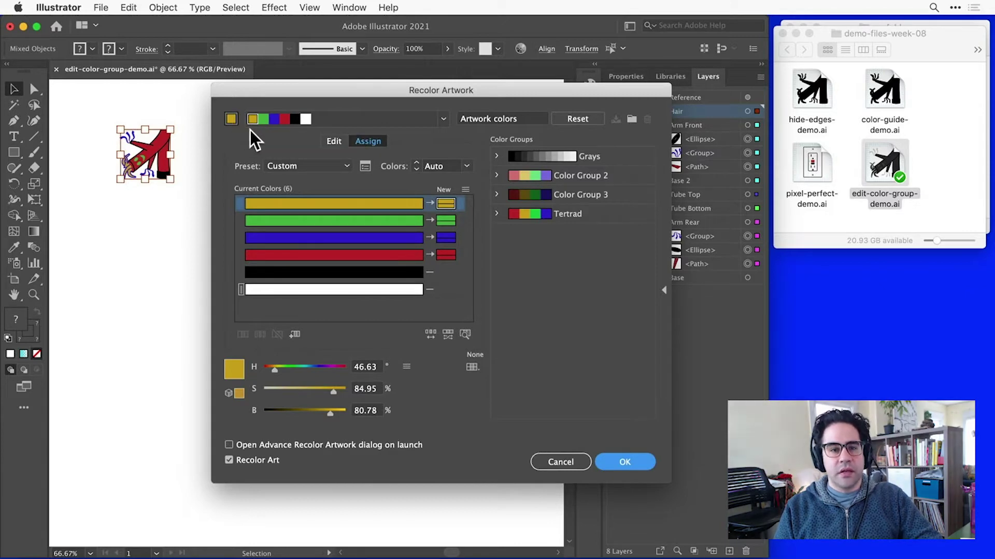
{"action": "left_click", "coordinate": [446, 125]}
{"action": "left_click", "coordinate": [445, 120]}
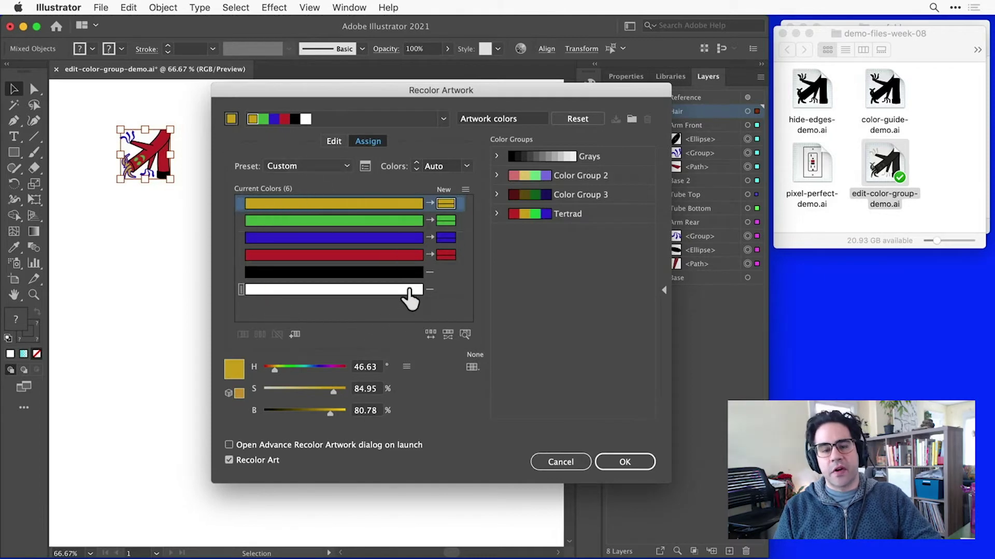
{"action": "left_click", "coordinate": [337, 142]}
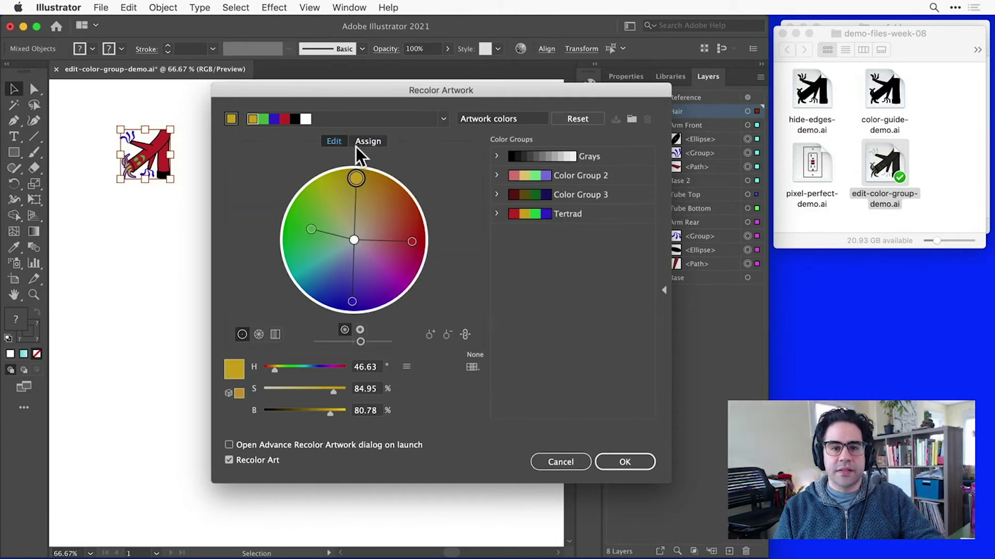
{"action": "left_click", "coordinate": [362, 143]}
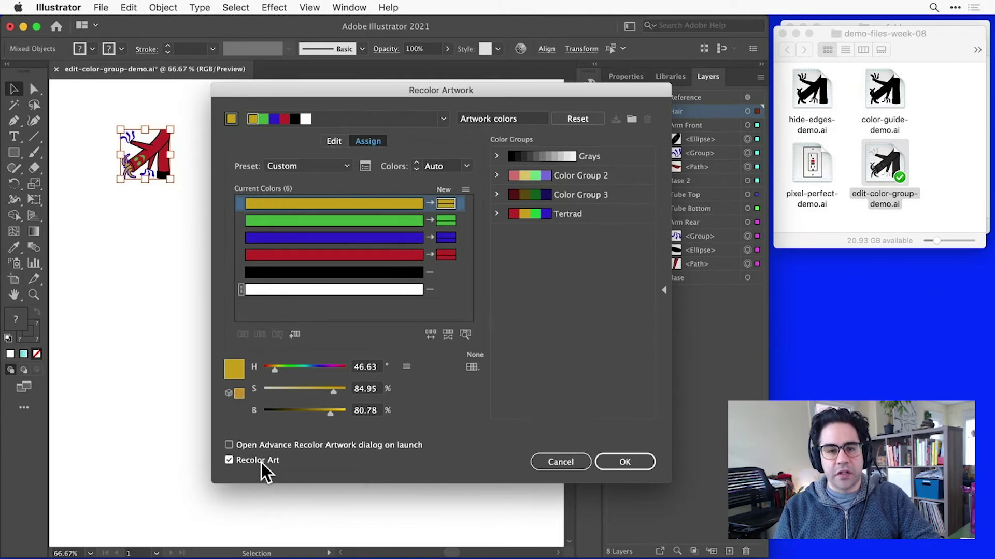
- Apply Color Group 2 to the emoji, leaving the Harmony Rules setting unchanged
{"action": "left_click", "coordinate": [596, 176]}
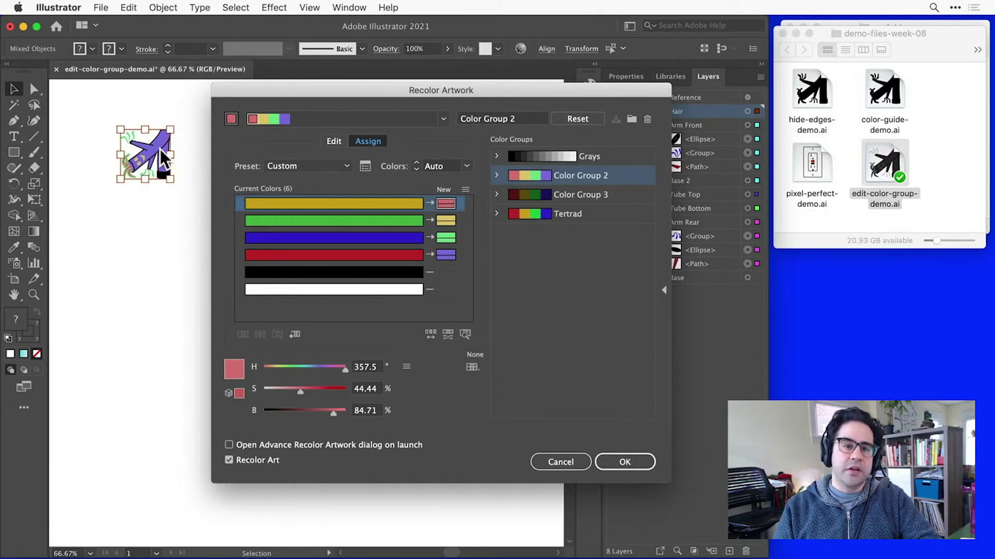
{"action": "left_click", "coordinate": [444, 120]}
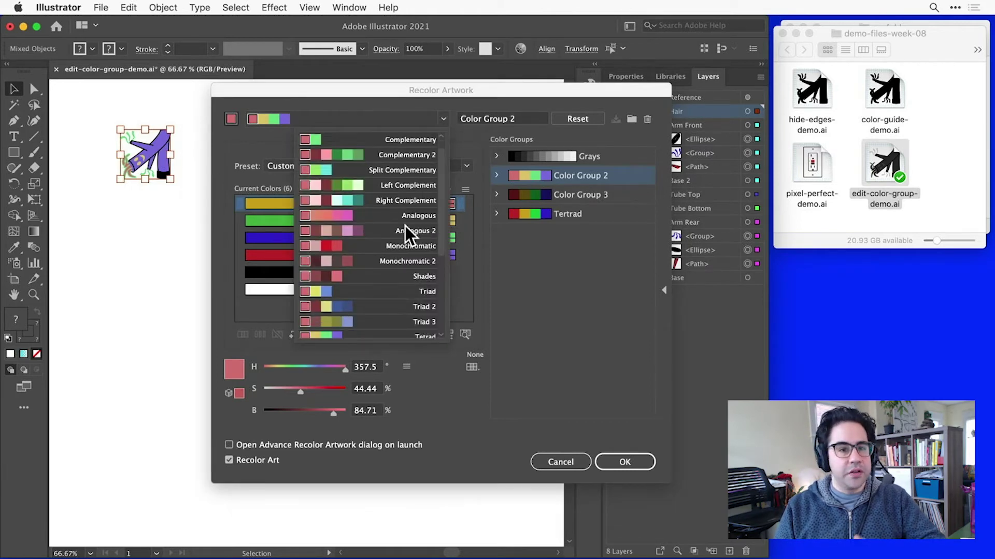
{"action": "scroll", "coordinate": [405, 225], "scroll_direction": "down", "scroll_amount": 5}
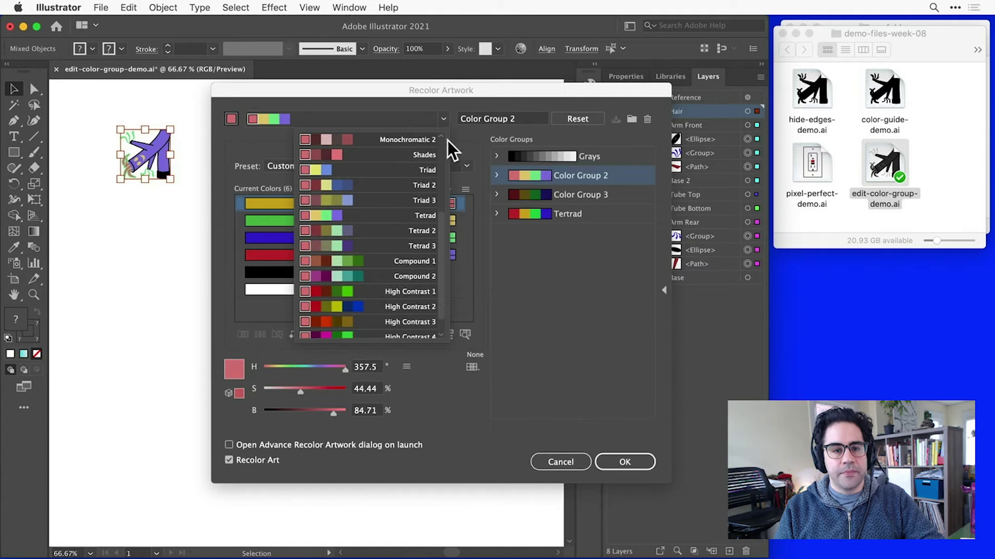
{"action": "left_click", "coordinate": [440, 119]}
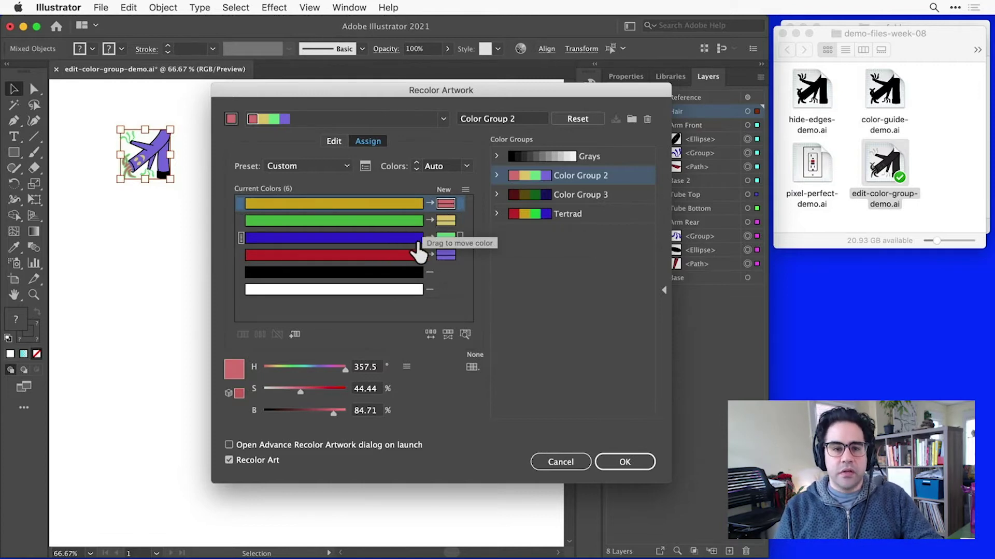
- Turn the red row's recolouring off and back on, keeping red mapped to purple
{"action": "left_click", "coordinate": [392, 256]}
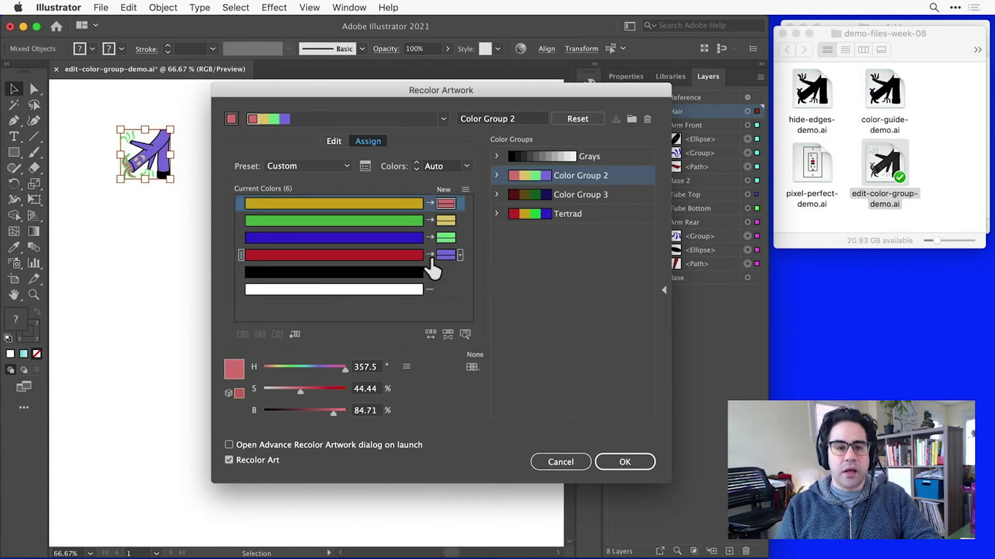
{"action": "left_click", "coordinate": [430, 256]}
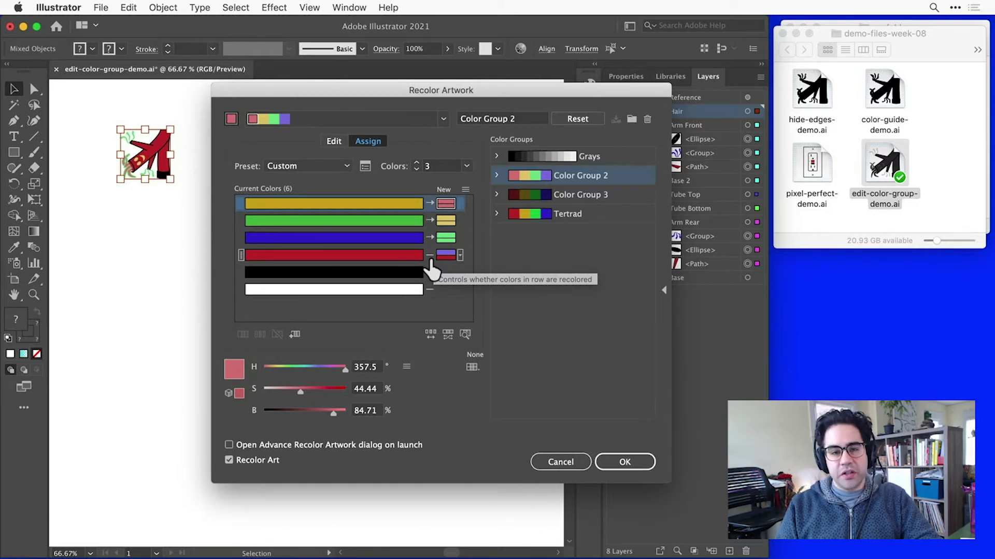
{"action": "left_click", "coordinate": [430, 256]}
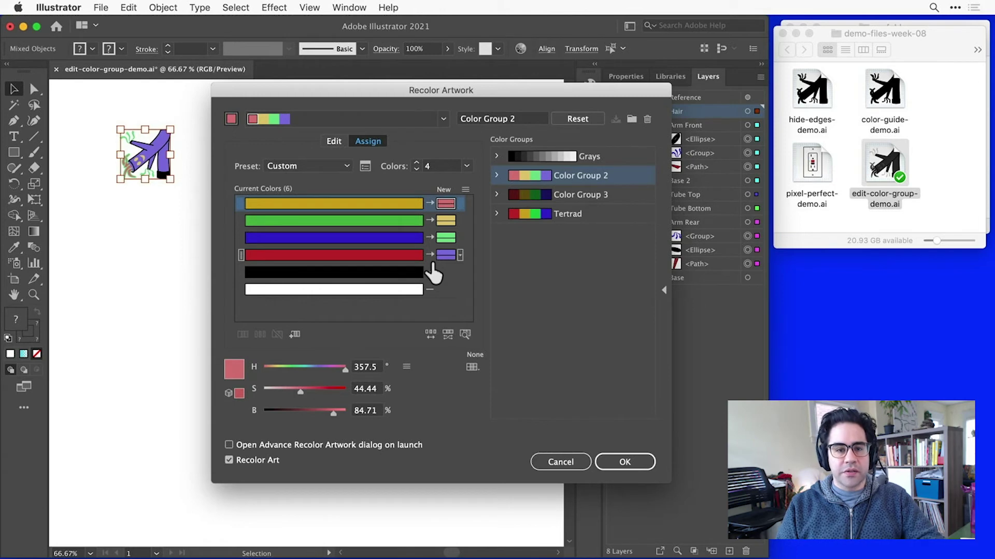
- Swap the new purple and pinkish-red colours so blue maps to purple and red to pinkish red
{"action": "left_click", "coordinate": [450, 243]}
{"action": "left_click_drag", "start_coordinate": [446, 203], "coordinate": [451, 241]}
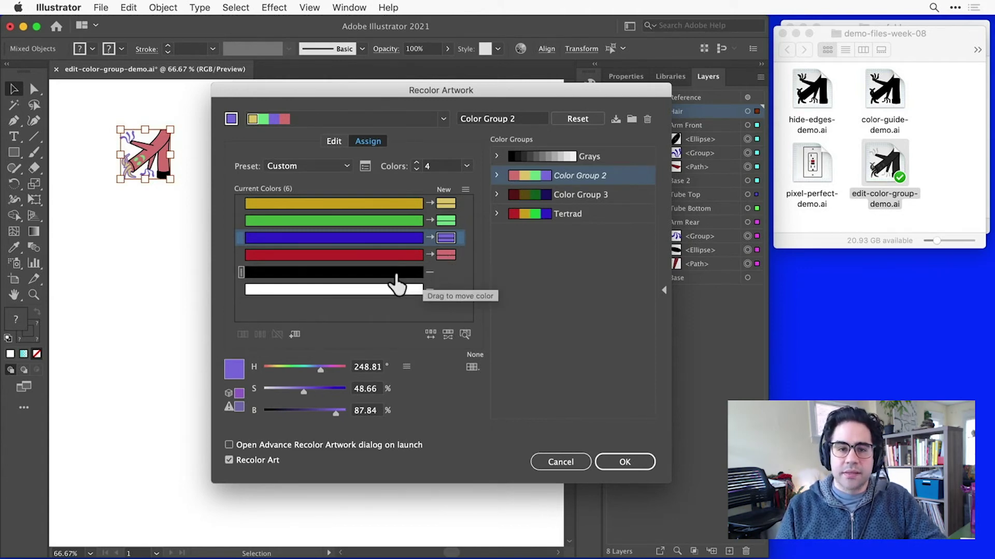
- Merge black into the red colour row so both recolour with the pink
{"action": "left_click_drag", "start_coordinate": [394, 278], "coordinate": [397, 255]}
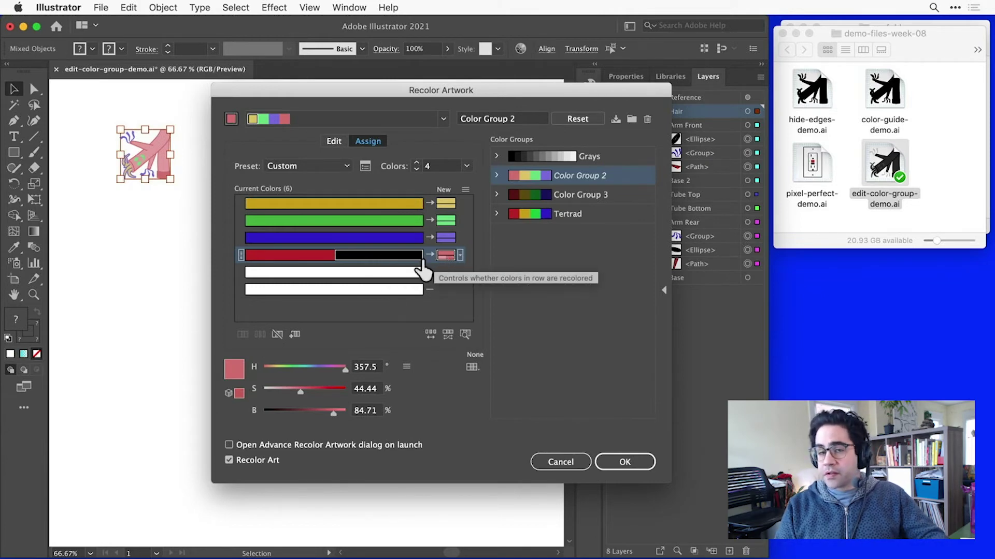
{"action": "left_click", "coordinate": [324, 265]}
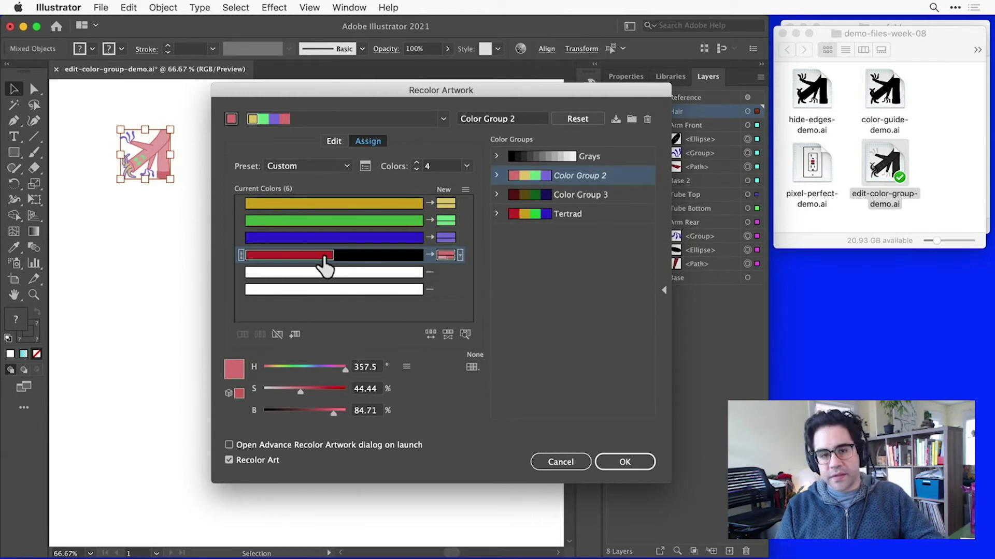
{"action": "left_click_drag", "start_coordinate": [325, 265], "coordinate": [199, 199]}
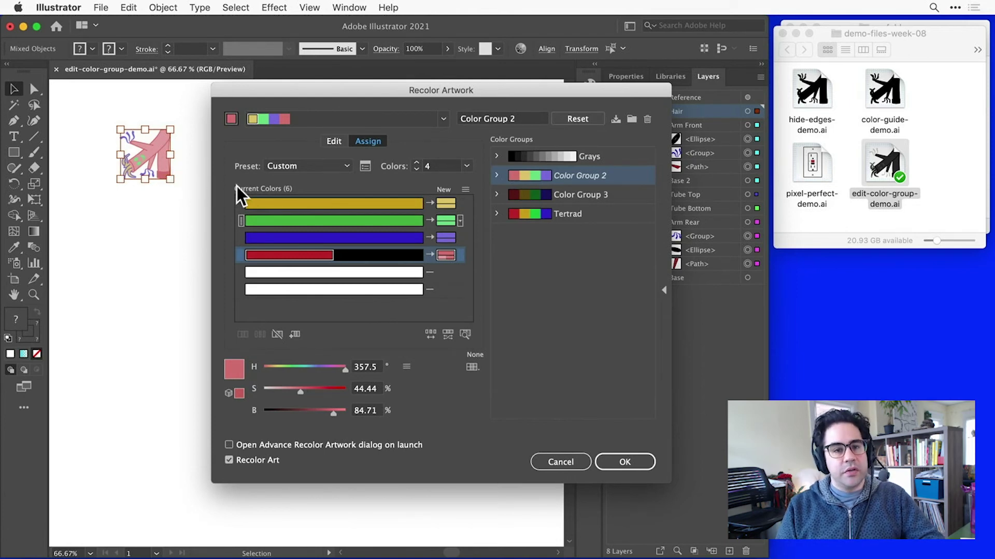
- Set the merged red-and-black row's colorization method to Exact
{"action": "left_click", "coordinate": [354, 257]}
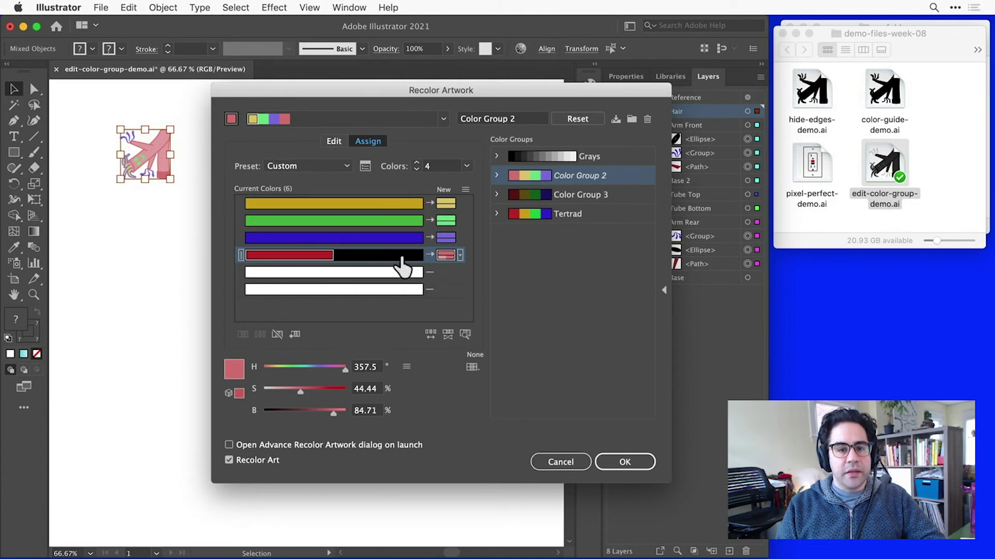
{"action": "left_click", "coordinate": [460, 256]}
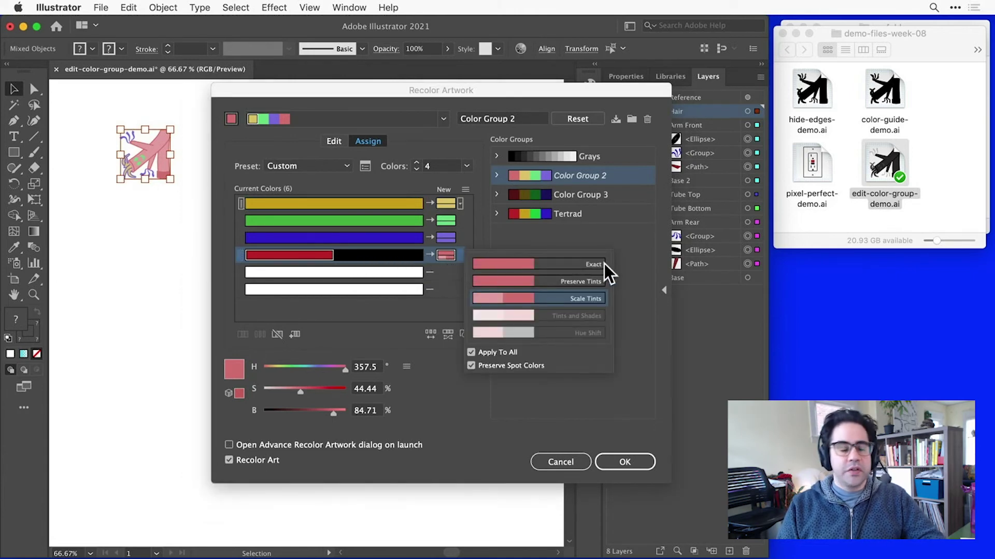
{"action": "left_click", "coordinate": [567, 265]}
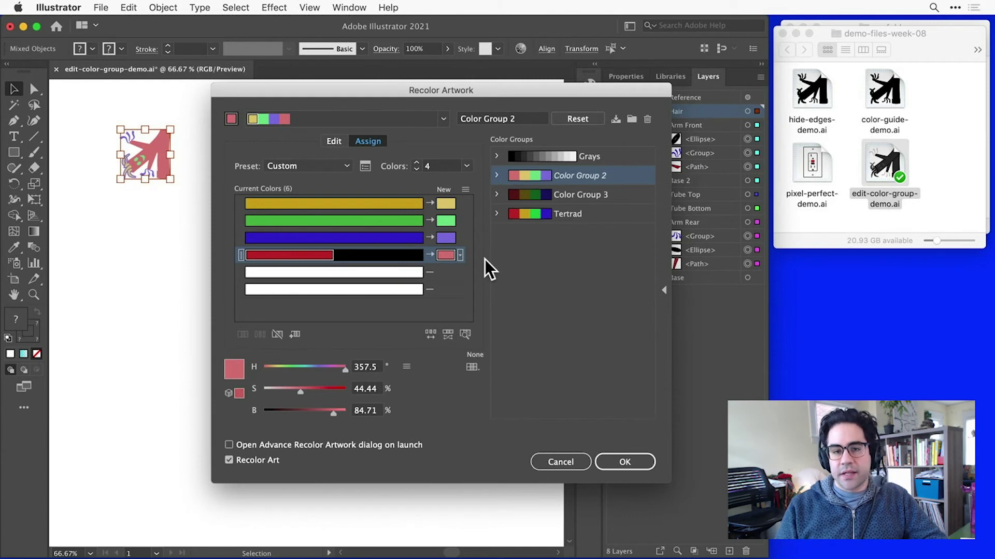
- Separate black and red into their own rows, then reset the emoji to its original colours
{"action": "right_click", "coordinate": [379, 257]}
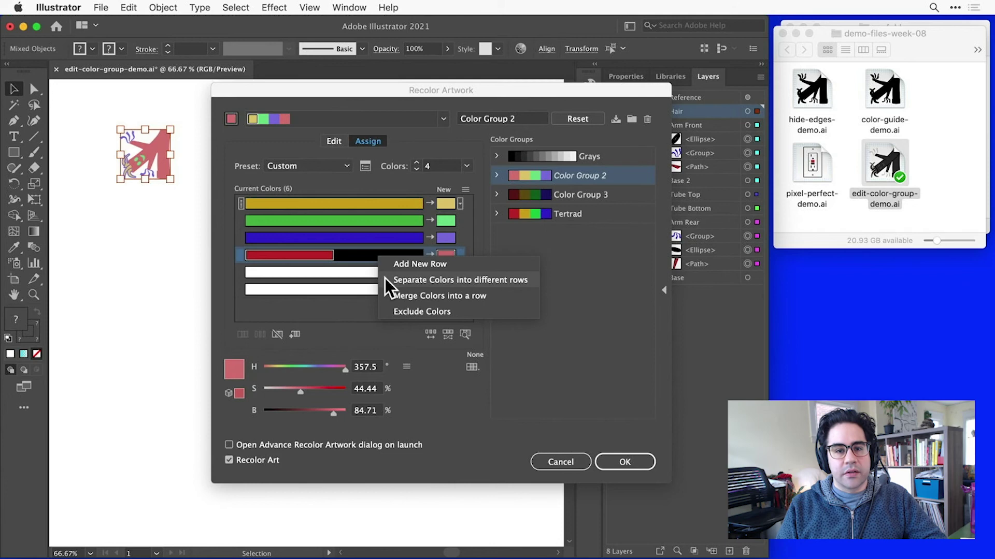
{"action": "left_click", "coordinate": [389, 281]}
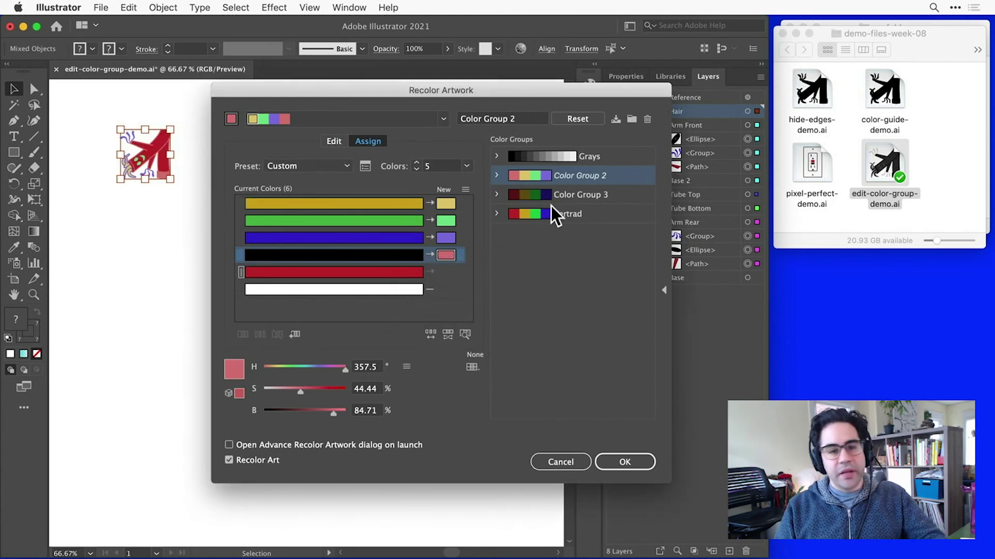
{"action": "left_click", "coordinate": [583, 117]}
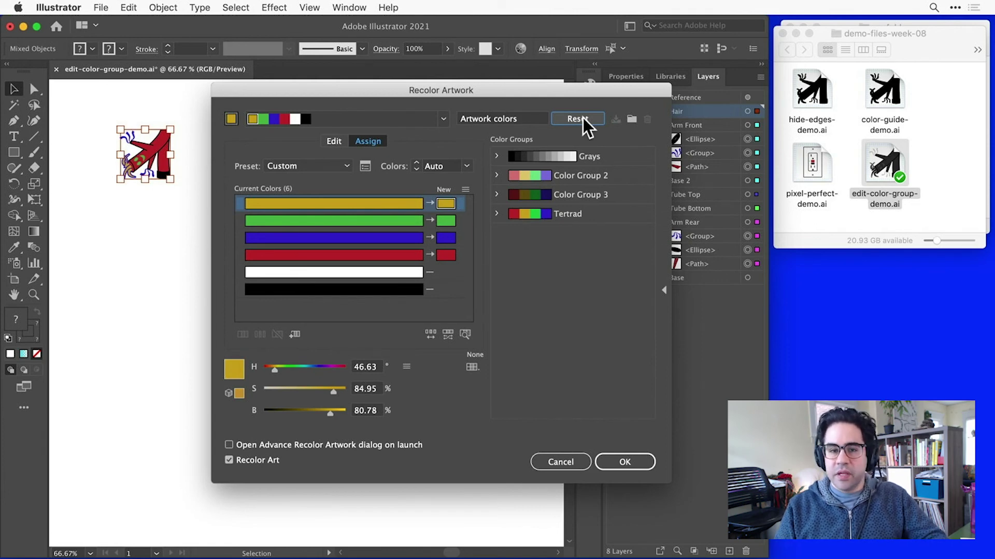
- Apply Color Group 3, mapping yellow to olive, green to dark green, blue to navy, red to maroon
{"action": "left_click", "coordinate": [602, 193]}
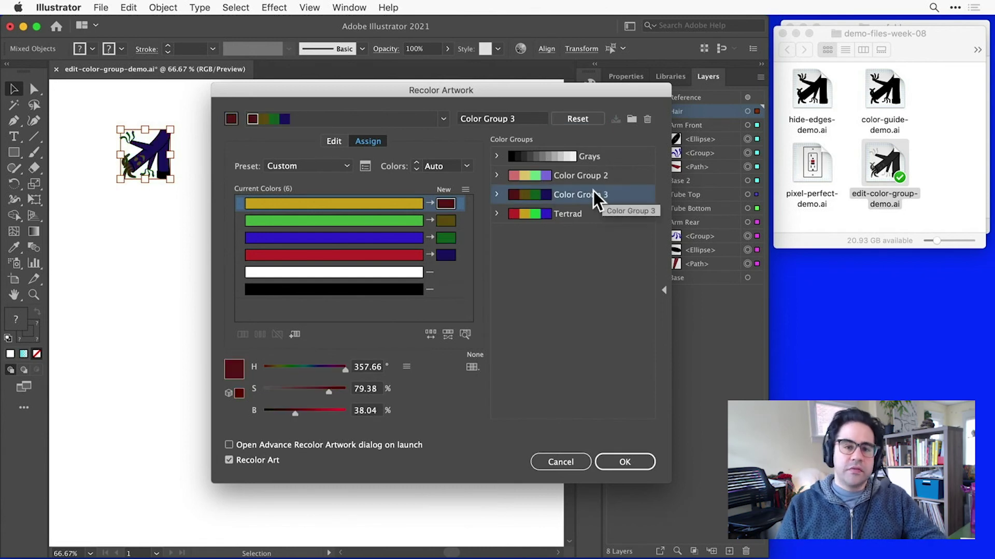
{"action": "left_click_drag", "start_coordinate": [453, 257], "coordinate": [446, 205]}
{"action": "left_click_drag", "start_coordinate": [451, 247], "coordinate": [446, 221]}
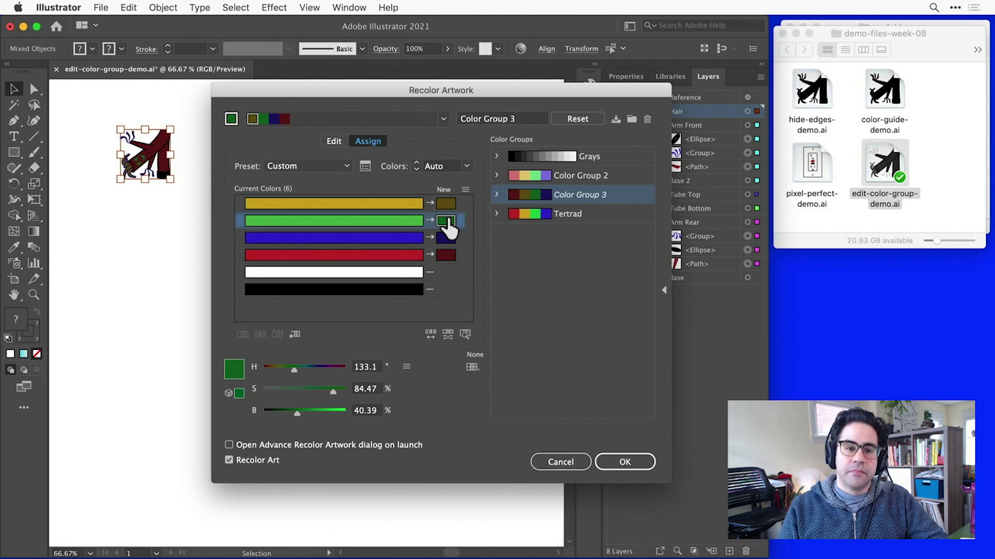
{"action": "left_click", "coordinate": [466, 334]}
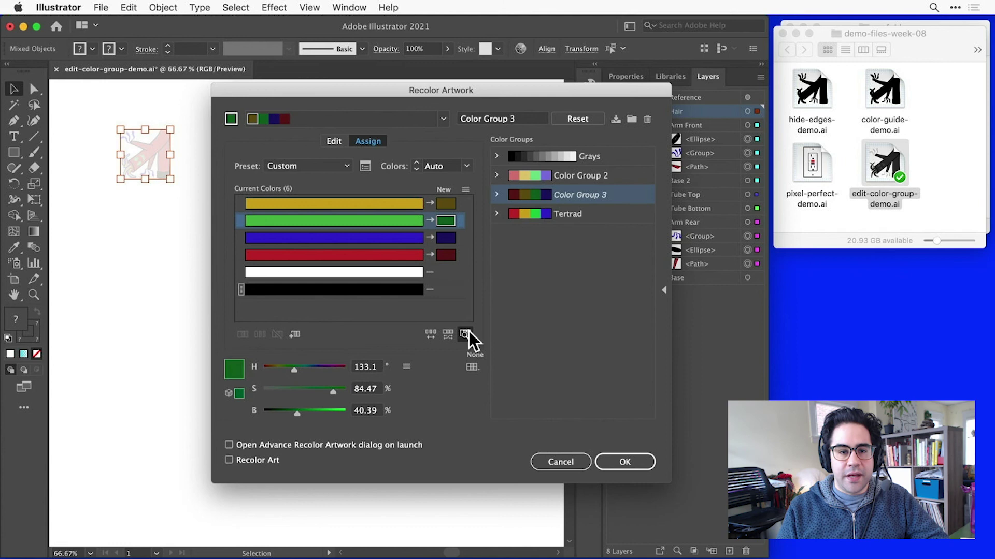
{"action": "left_click", "coordinate": [404, 255]}
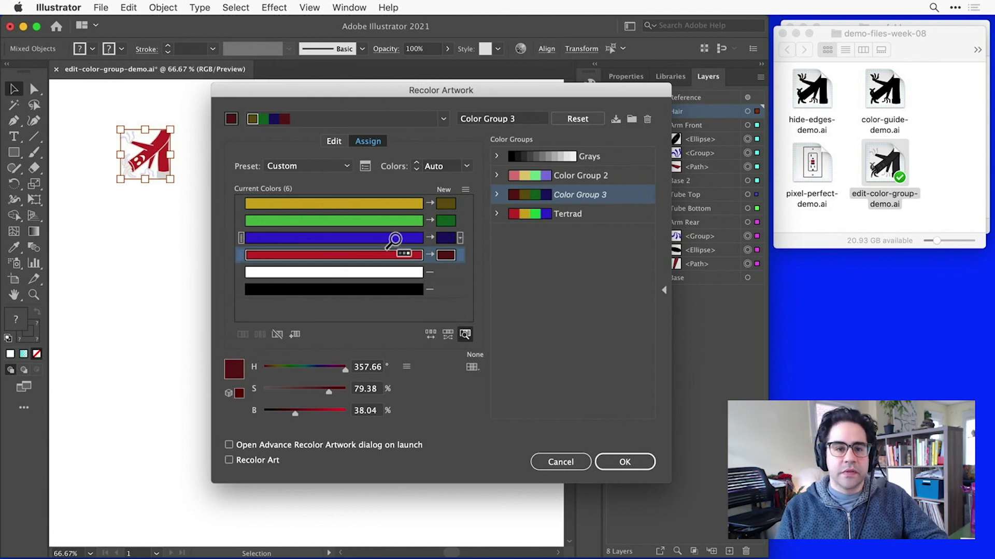
{"action": "left_click", "coordinate": [395, 239]}
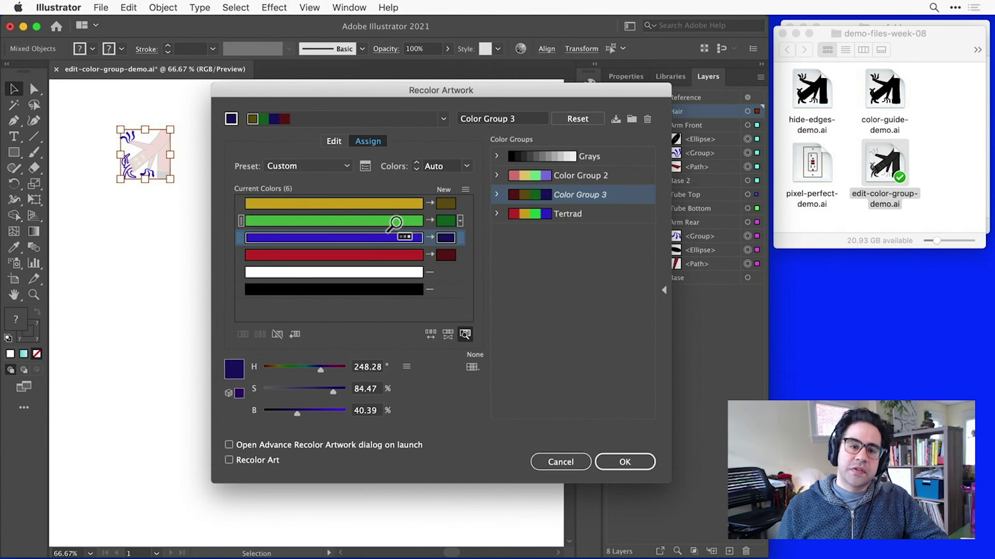
{"action": "left_click", "coordinate": [396, 223]}
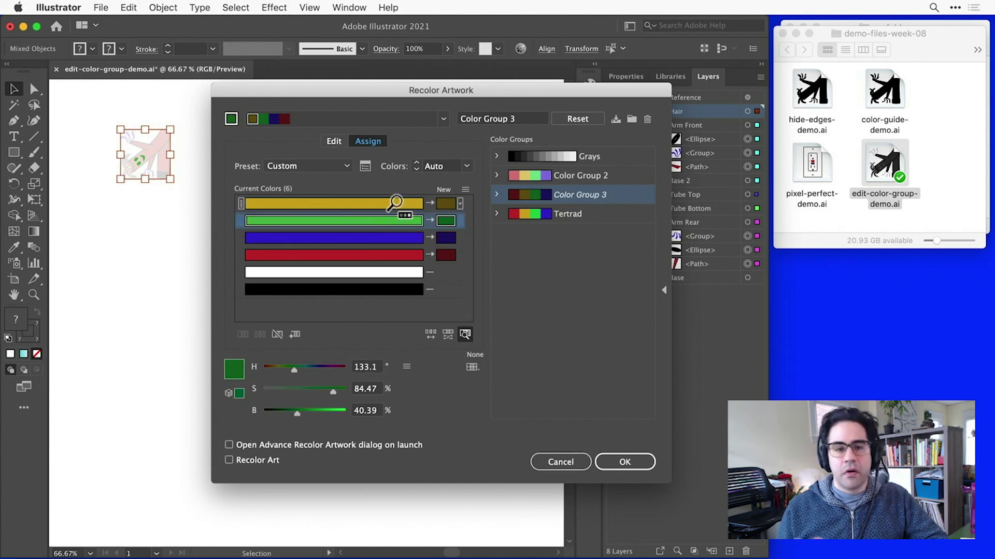
{"action": "left_click", "coordinate": [396, 204]}
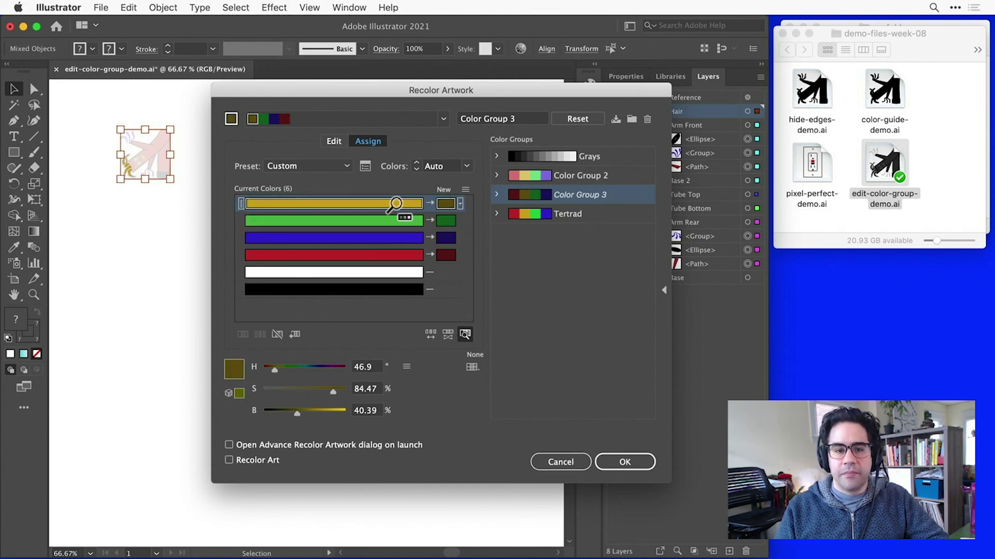
{"action": "left_click", "coordinate": [462, 333]}
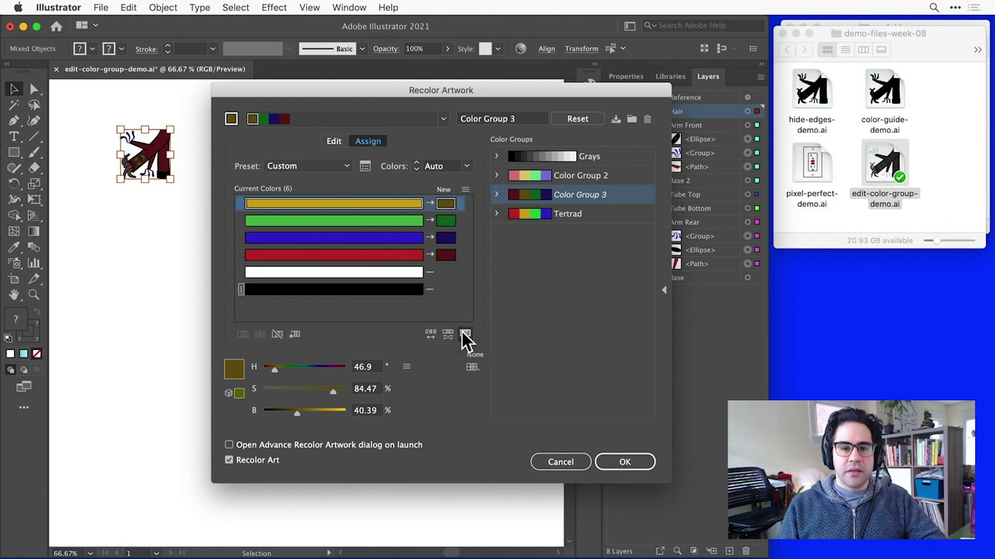
- Apply Color Group 2's pink, pale yellow, light green and purple to the emoji and confirm with OK
{"action": "left_click", "coordinate": [606, 176]}
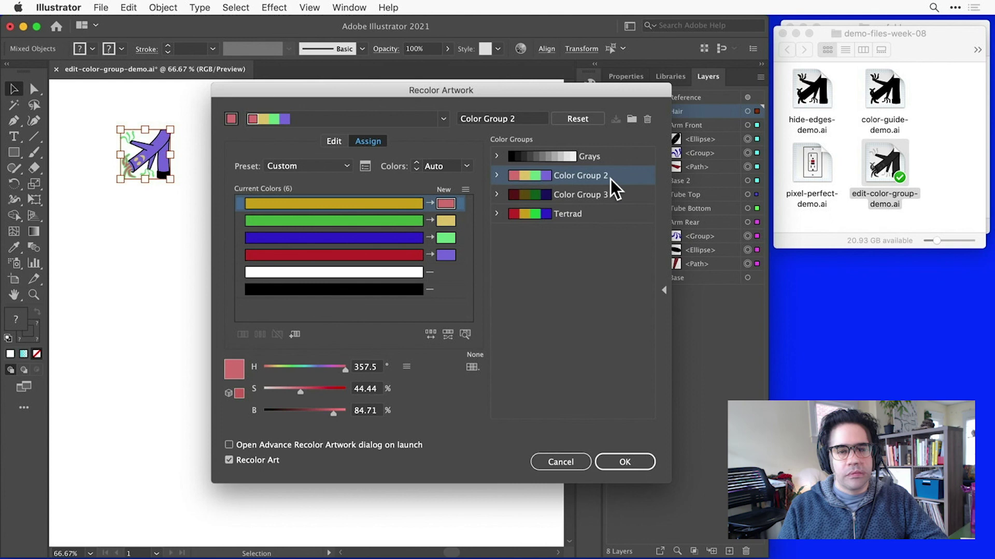
{"action": "left_click", "coordinate": [642, 462]}
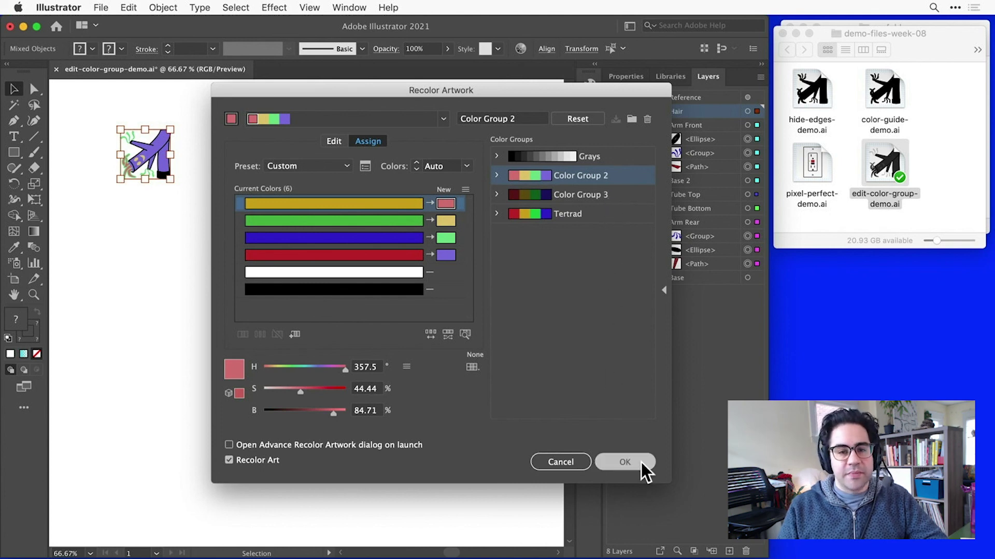